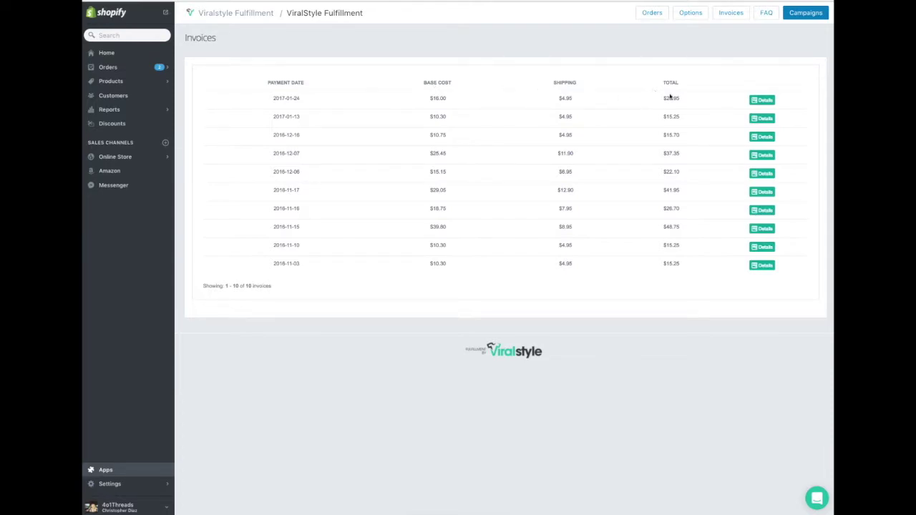
# Step: Show the 2017-01-24 invoice details: $16.00 base cost, $4.95 shipping, $20.95 total
pyautogui.click(764, 100)
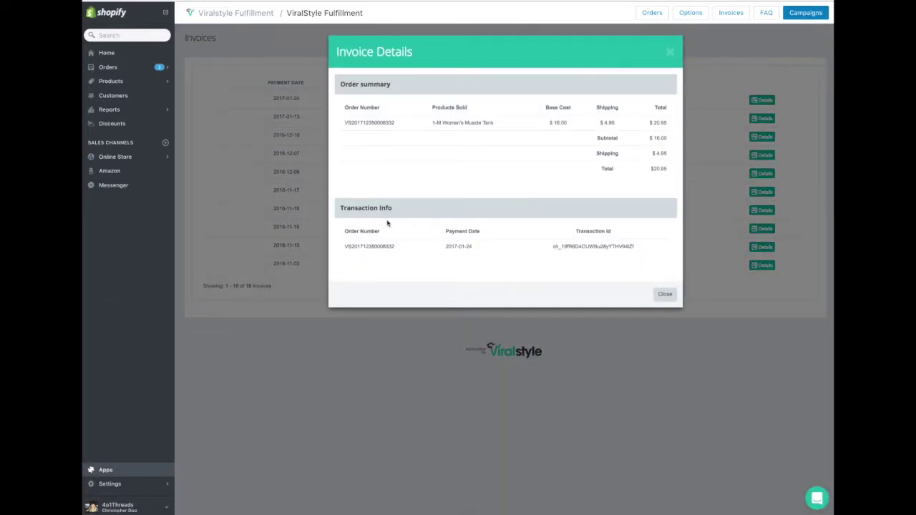
# Step: Close the invoice details and go to the store's Products list
pyautogui.click(665, 295)
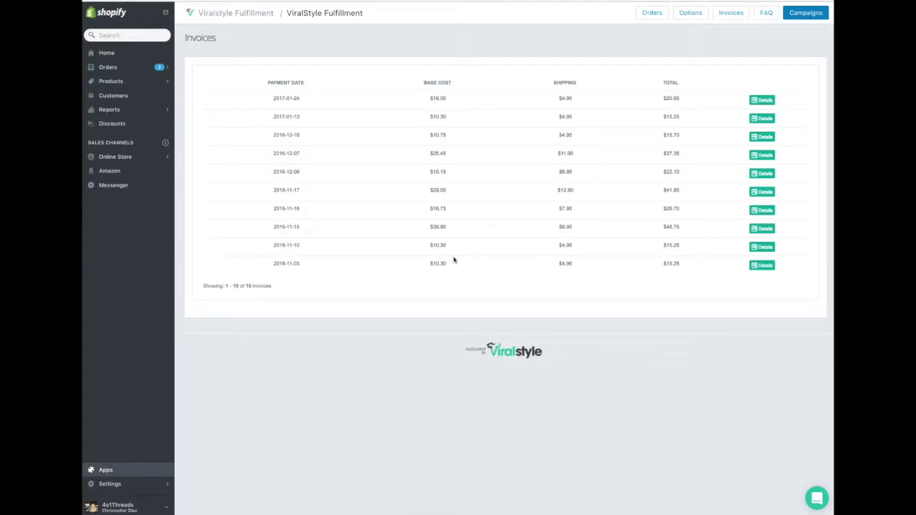
pyautogui.click(115, 83)
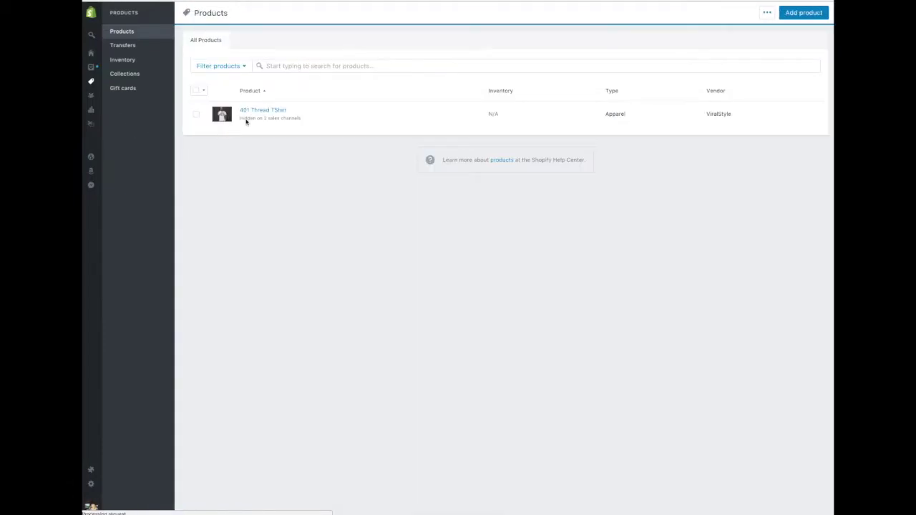
# Step: Open the 401 Thread TShirt, point out its title and description, and begin adding an image
pyautogui.click(254, 112)
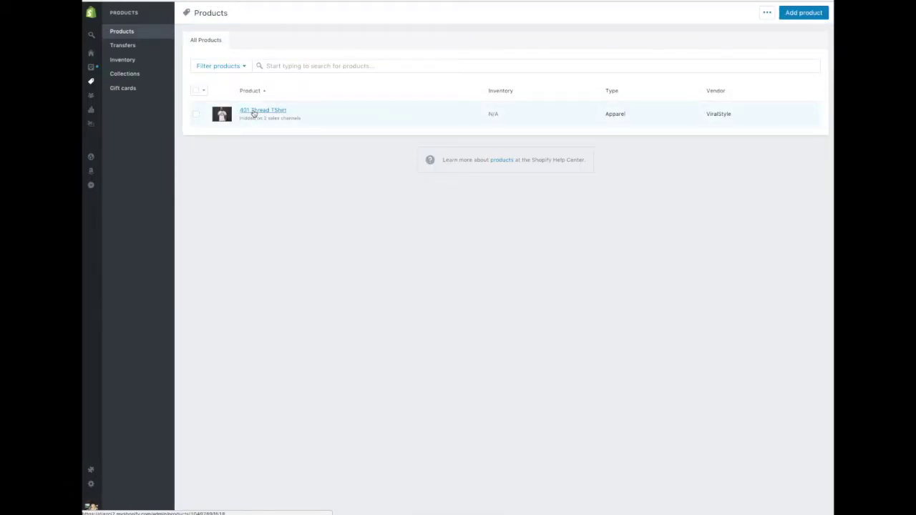
pyautogui.moveTo(397, 56); pyautogui.dragTo(325, 55)
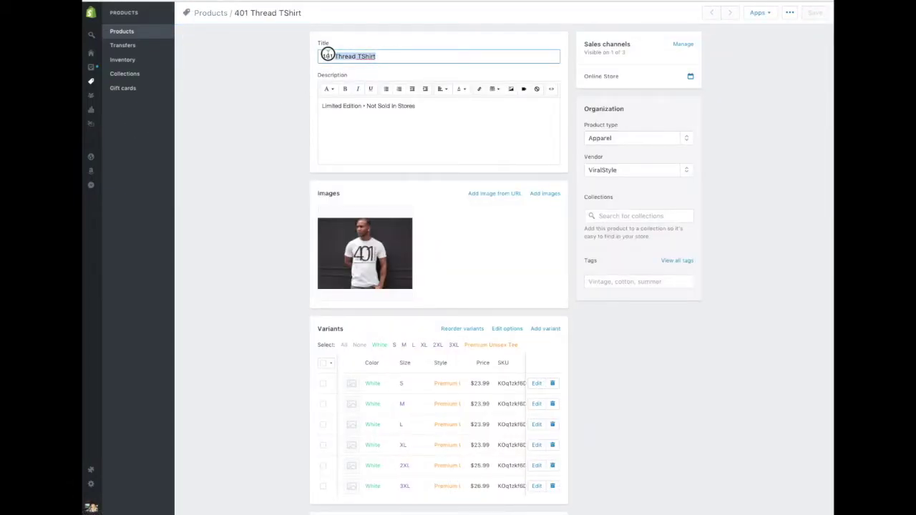
pyautogui.moveTo(428, 108); pyautogui.dragTo(315, 106)
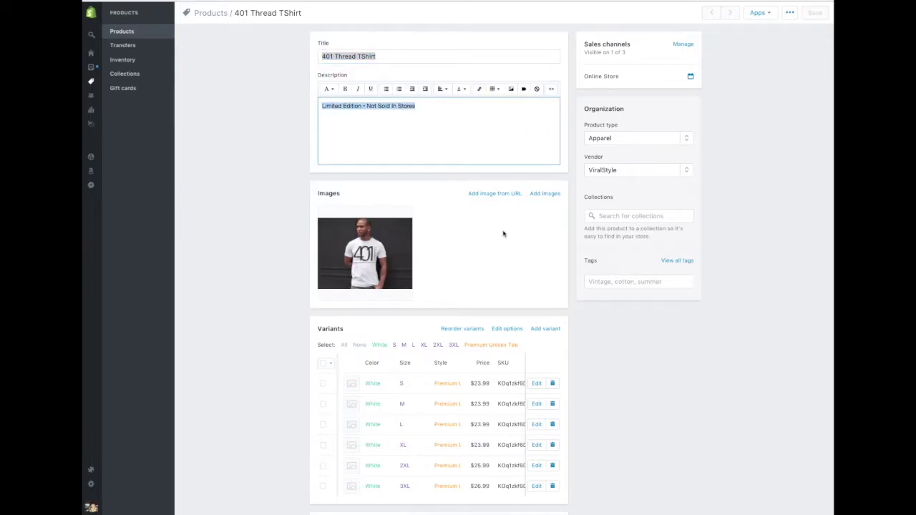
pyautogui.click(542, 195)
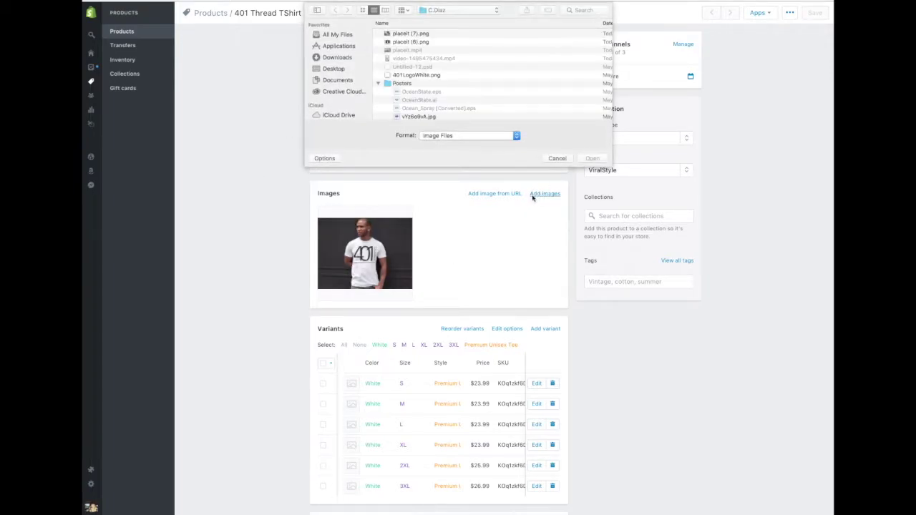
# Step: Add placeit (7).png as the main product image and point out the ViralStyle vendor
pyautogui.doubleClick(405, 34)
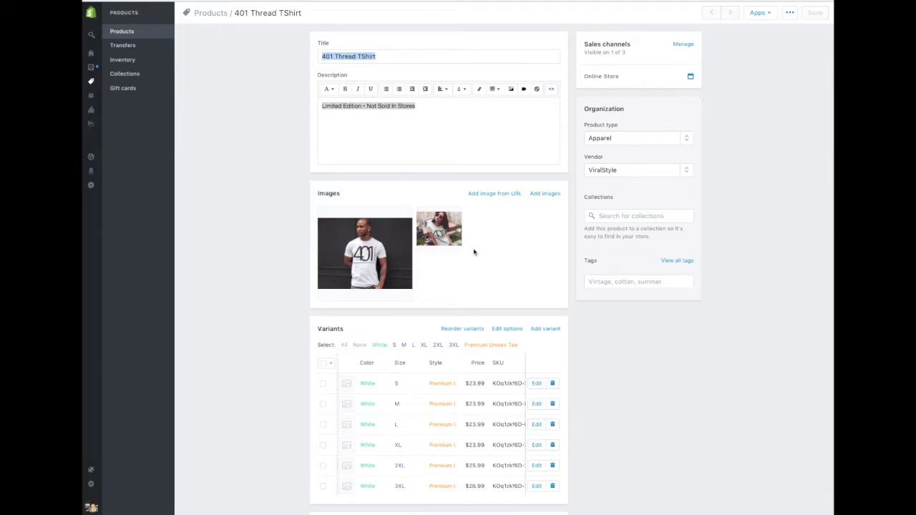
pyautogui.moveTo(447, 226); pyautogui.dragTo(374, 232)
pyautogui.moveTo(452, 248)
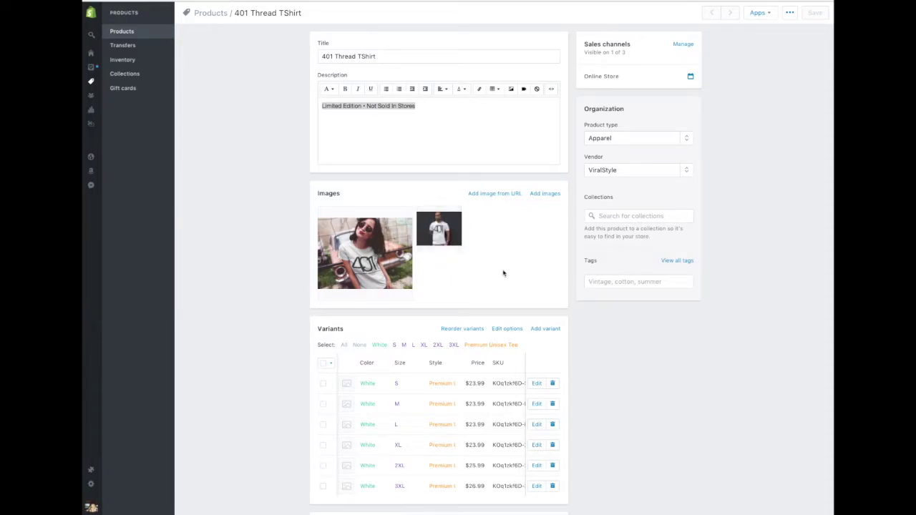
pyautogui.scroll(-2, 501, 271)
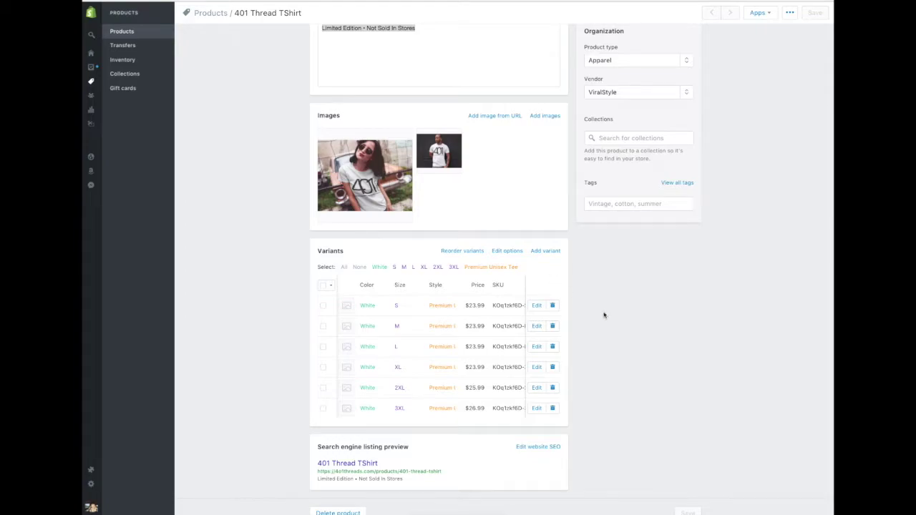
pyautogui.click(613, 92)
pyautogui.moveTo(589, 92); pyautogui.dragTo(622, 92)
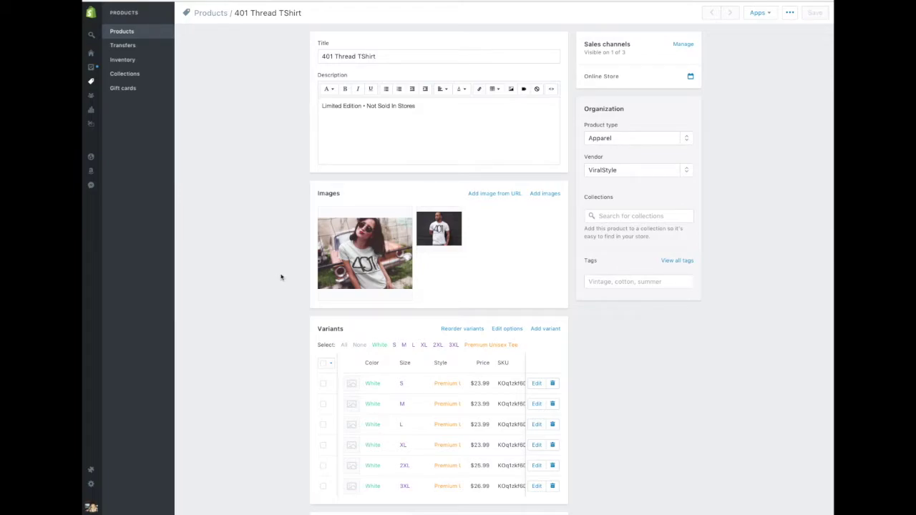
# Step: Open the Viralstyle Fulfillment app from Apps and go to its FAQ
pyautogui.click(93, 470)
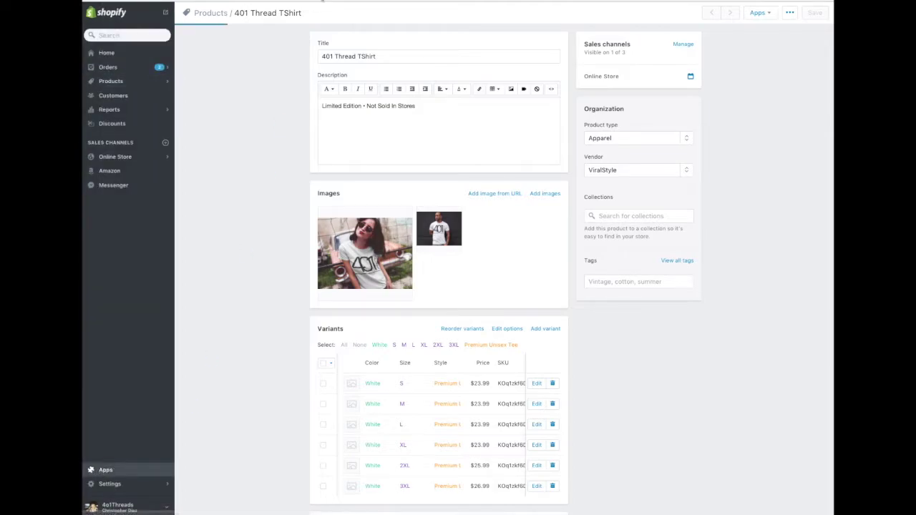
pyautogui.click(358, 67)
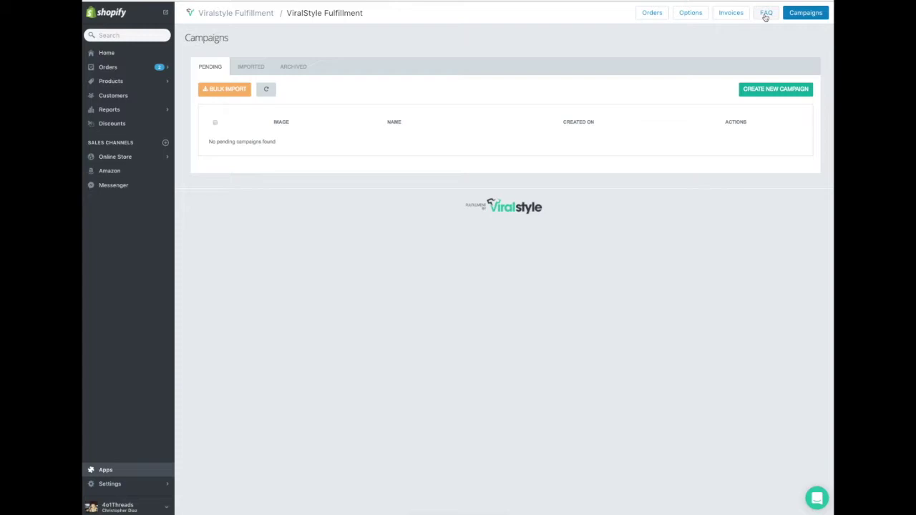
pyautogui.click(765, 14)
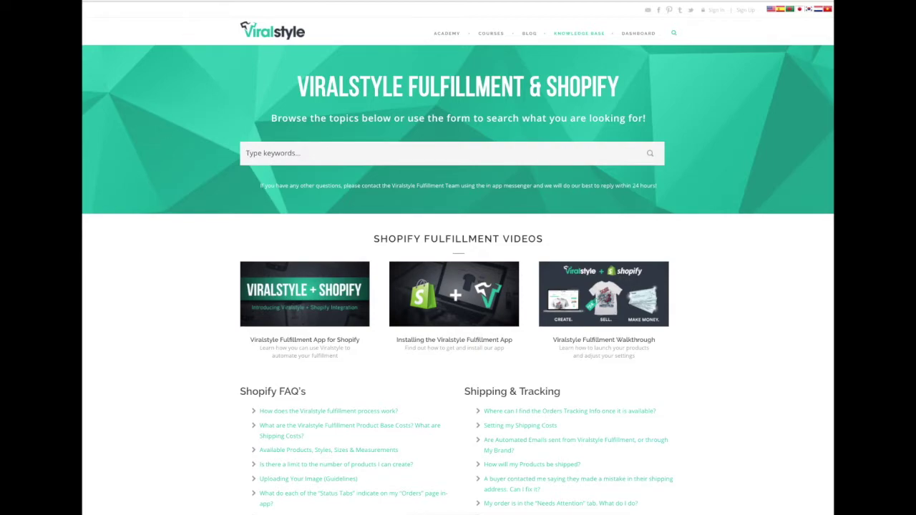
# Step: Read the FAQ article 'What are the Viralstyle Fulfillment Product Base Costs?' through its shipping costs
pyautogui.hotkey('ctrl', 'w')
pyautogui.scroll(-1, 288, 304)
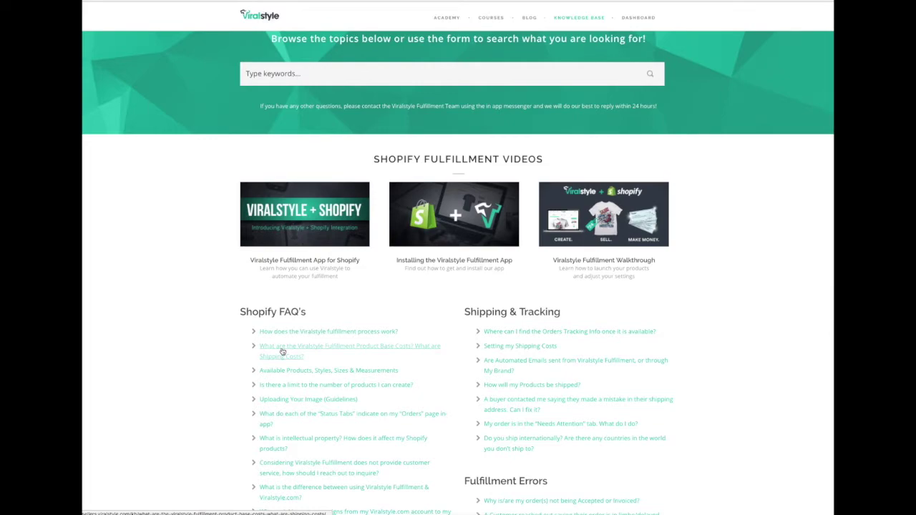
pyautogui.click(281, 352)
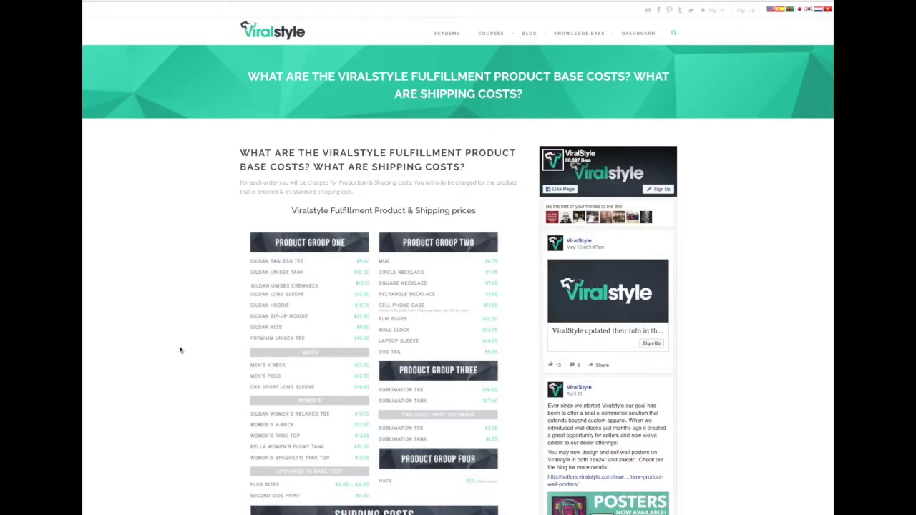
pyautogui.scroll(-5, 180, 350)
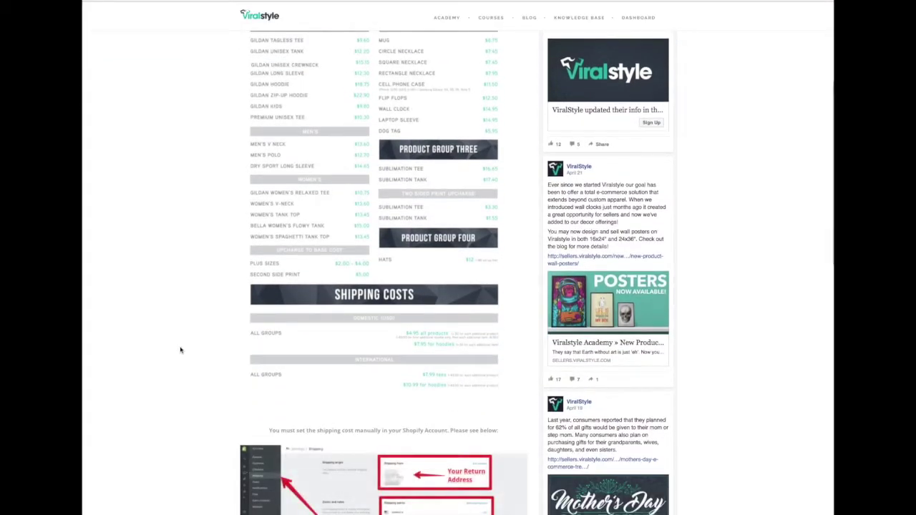
pyautogui.scroll(-3, 181, 350)
pyautogui.scroll(-2, 180, 350)
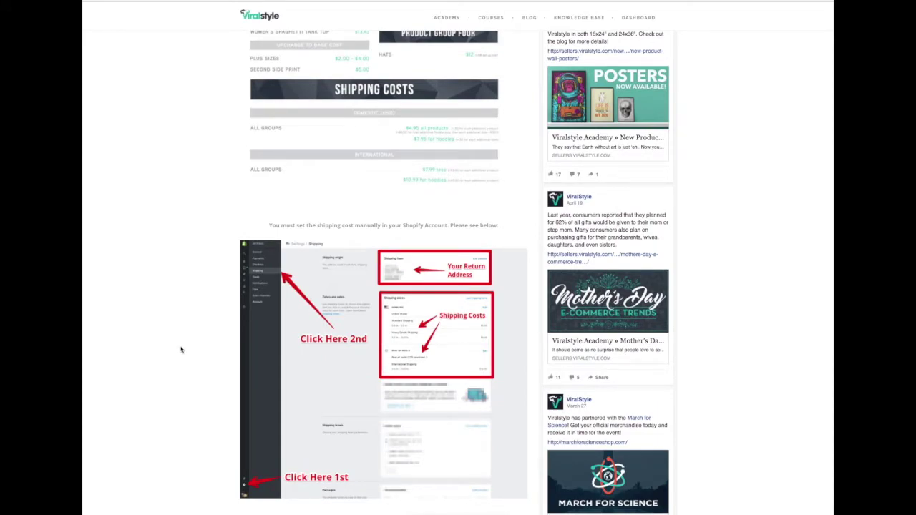
pyautogui.scroll(6, 181, 350)
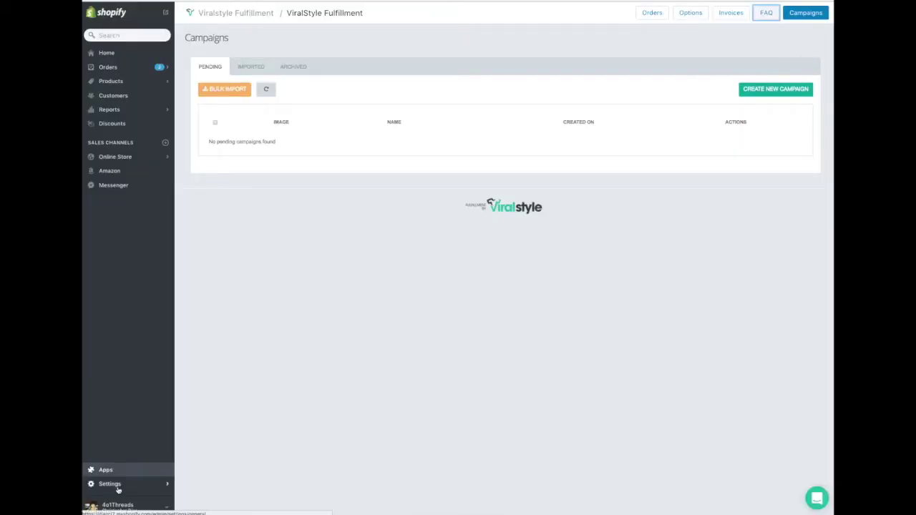
# Step: Open Settings > Shipping and scroll through the store's shipping zones and rates
pyautogui.click(111, 485)
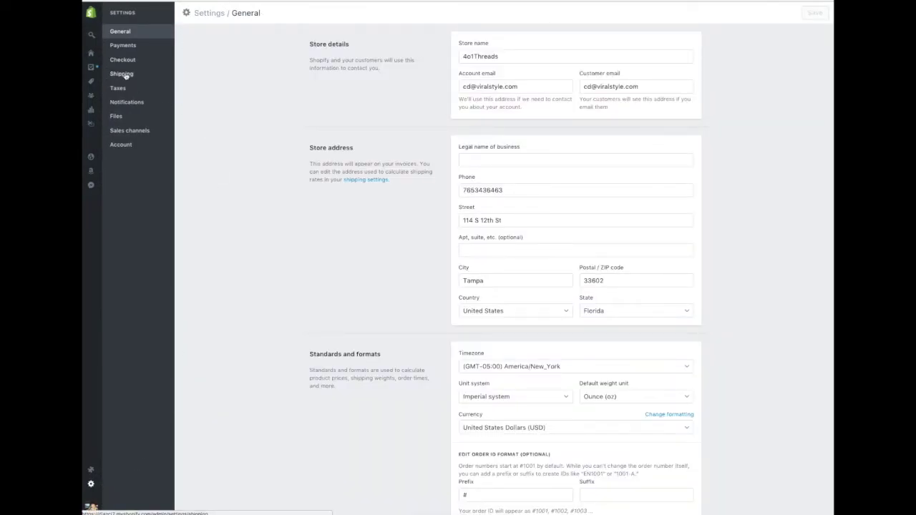
pyautogui.click(125, 76)
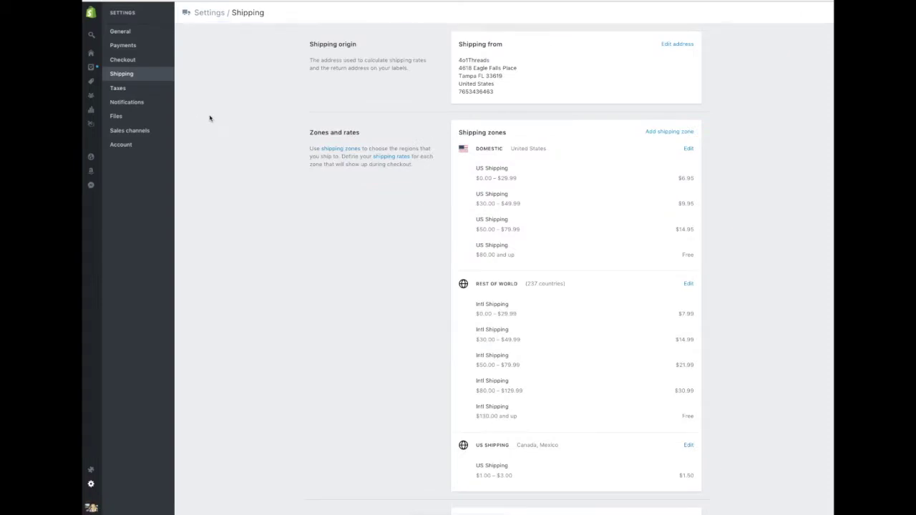
pyautogui.scroll(-1, 429, 246)
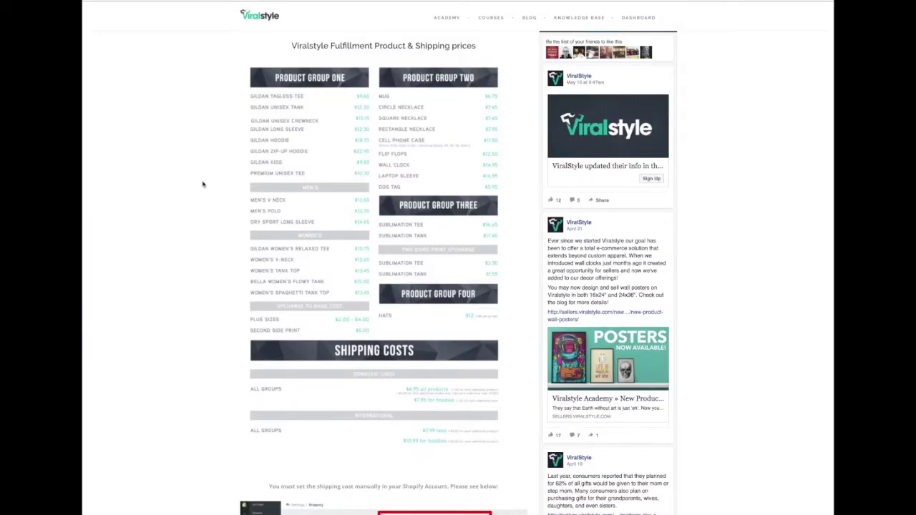
# Step: Scroll down to the Shipping Costs table in the pricing article
pyautogui.scroll(-1, 211, 338)
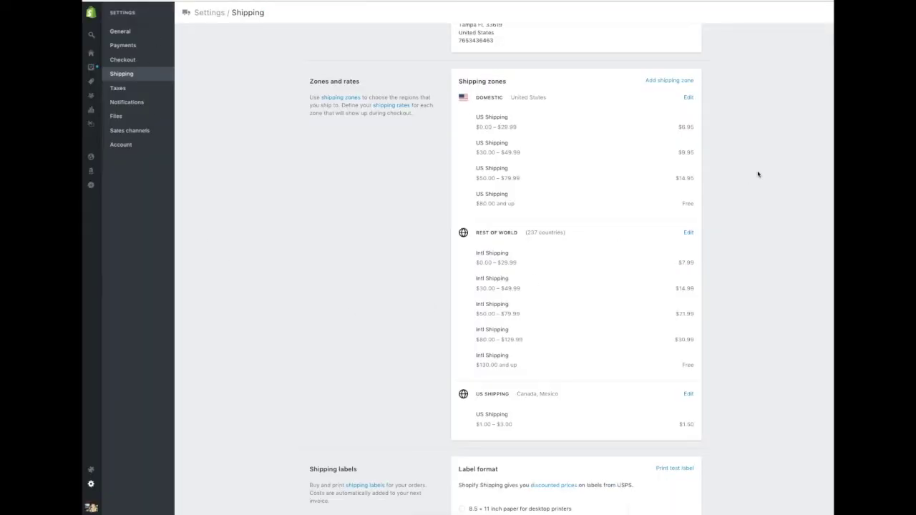
# Step: Point out the $6.95 rate and $30.00 – $49.99 range, then edit the Domestic zone
pyautogui.moveTo(672, 131); pyautogui.dragTo(692, 128)
pyautogui.moveTo(522, 152); pyautogui.dragTo(474, 153)
pyautogui.click(515, 153)
pyautogui.click(472, 153)
pyautogui.click(132, 75)
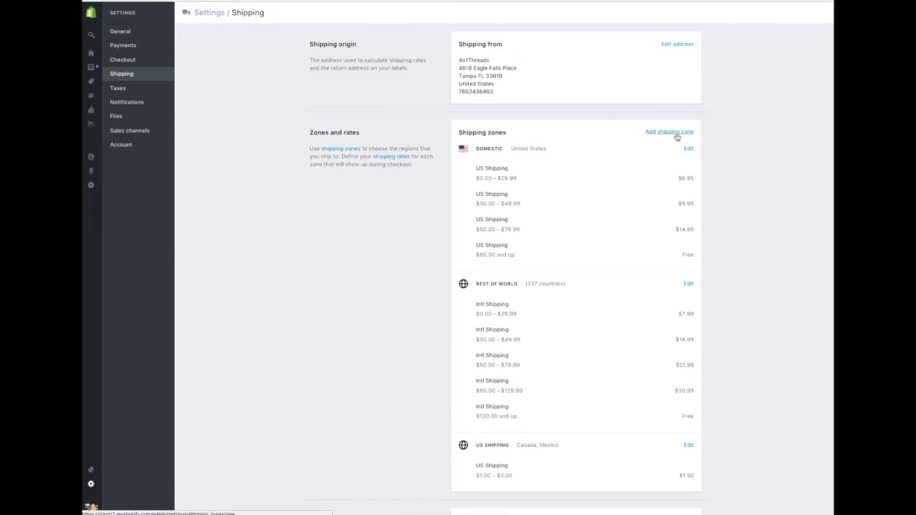
pyautogui.click(688, 148)
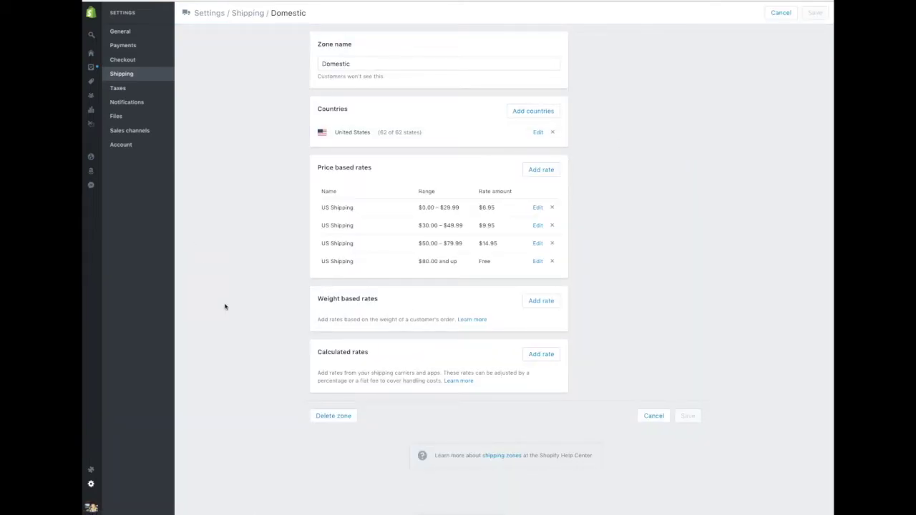
# Step: Point out the Weight based and Calculated rates headings, then return to the shipping overview
pyautogui.moveTo(318, 298); pyautogui.dragTo(384, 298)
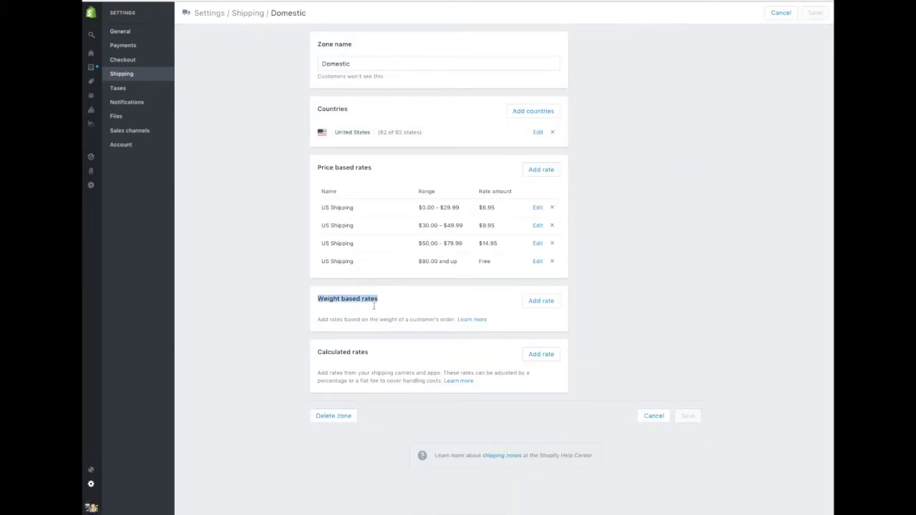
pyautogui.moveTo(326, 352)
pyautogui.mouseDown()
pyautogui.moveTo(363, 353)
pyautogui.moveTo(317, 352)
pyautogui.mouseUp()
pyautogui.click(317, 353)
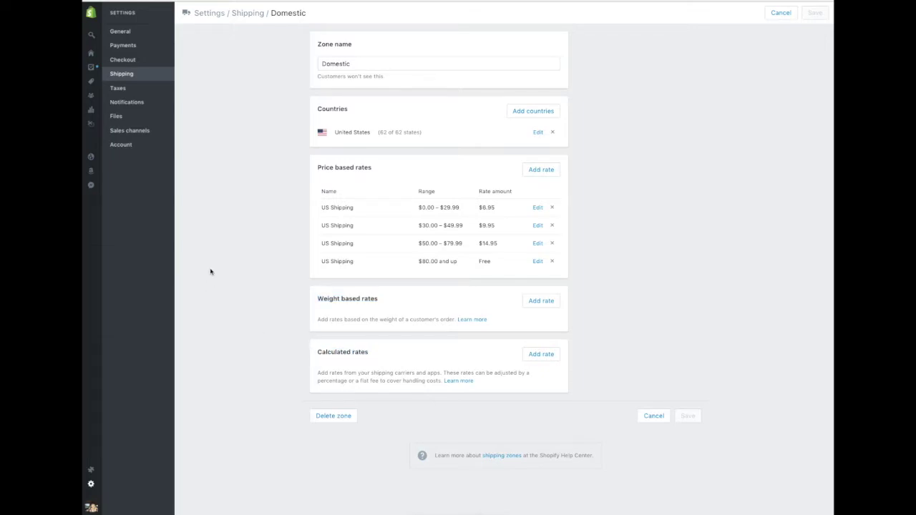
pyautogui.click(130, 77)
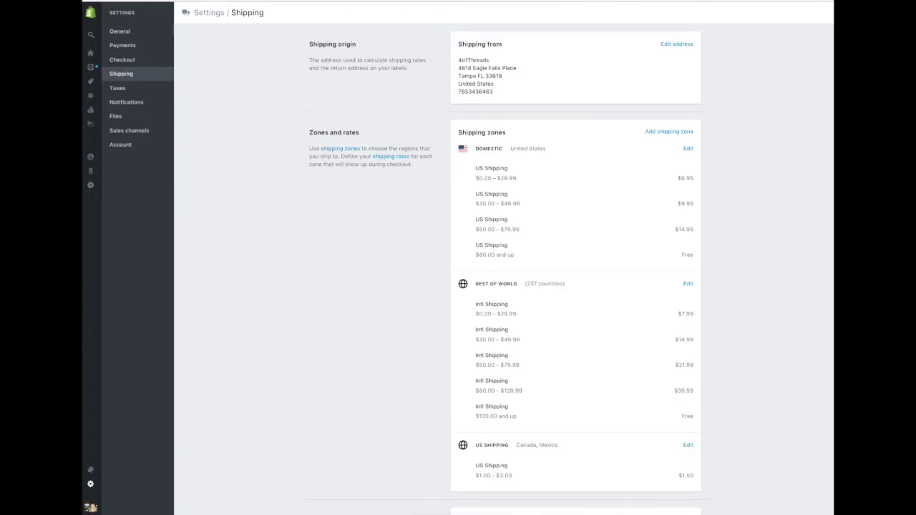
# Step: Open the store's Notifications settings
pyautogui.click(125, 103)
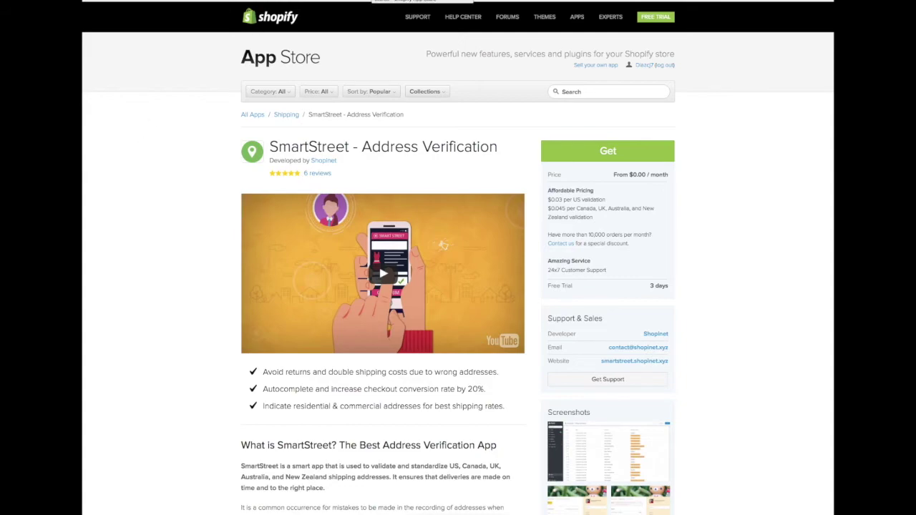
# Step: Switch back to the ShipSafe app listing tab
pyautogui.hotkey('ctrl', 'Tab')
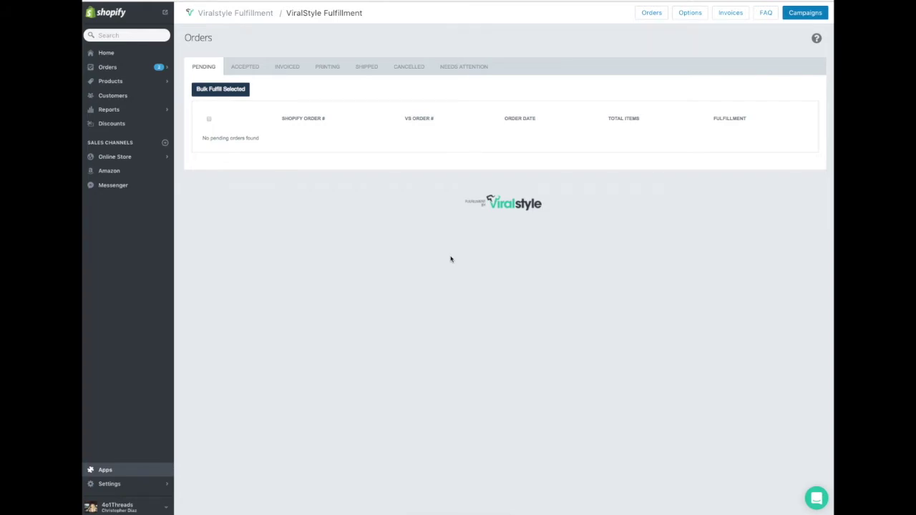
# Step: Open order #1018 from Needs Attention and verify its shipping address on SmartyStreets
pyautogui.click(467, 67)
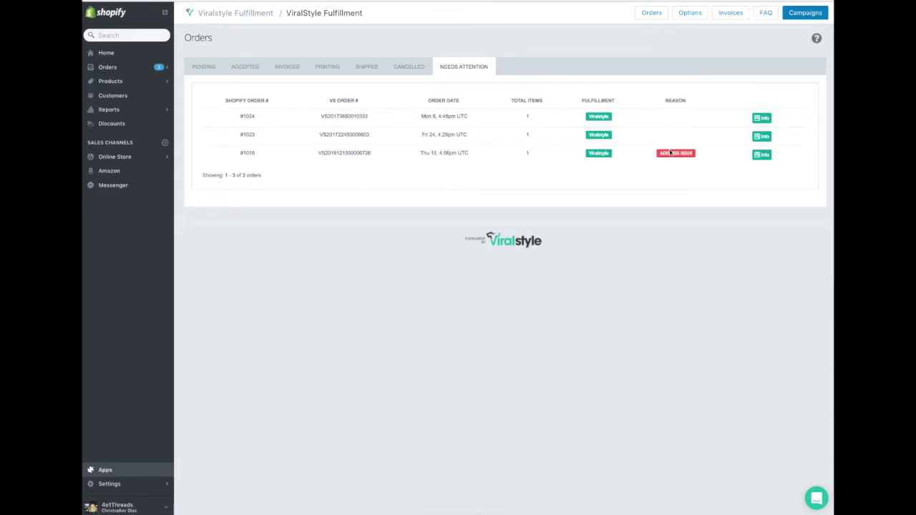
pyautogui.click(762, 155)
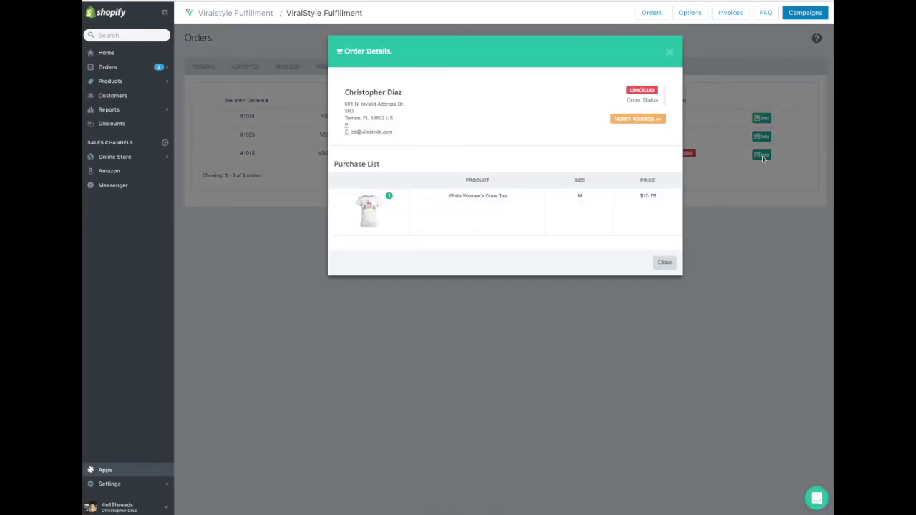
pyautogui.click(626, 120)
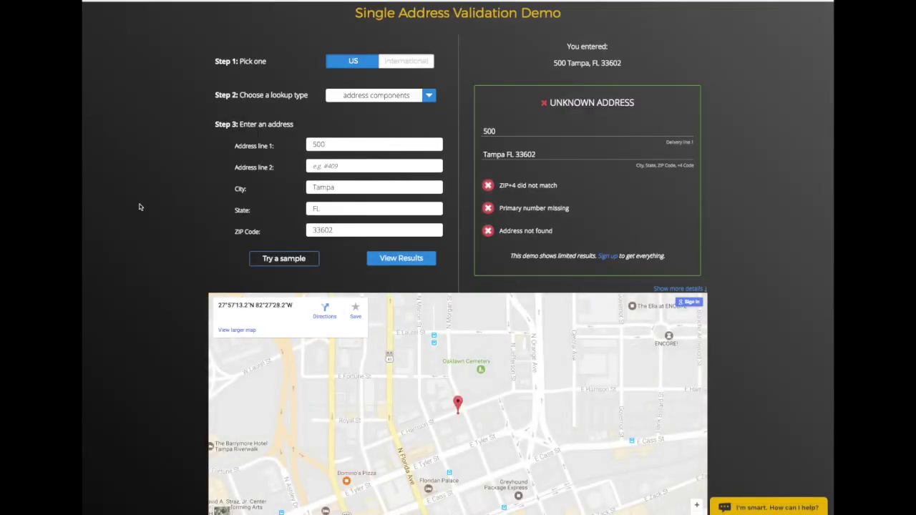
# Step: Re-run the SmartyStreets validation and highlight the three reported address errors
pyautogui.scroll(1, 140, 207)
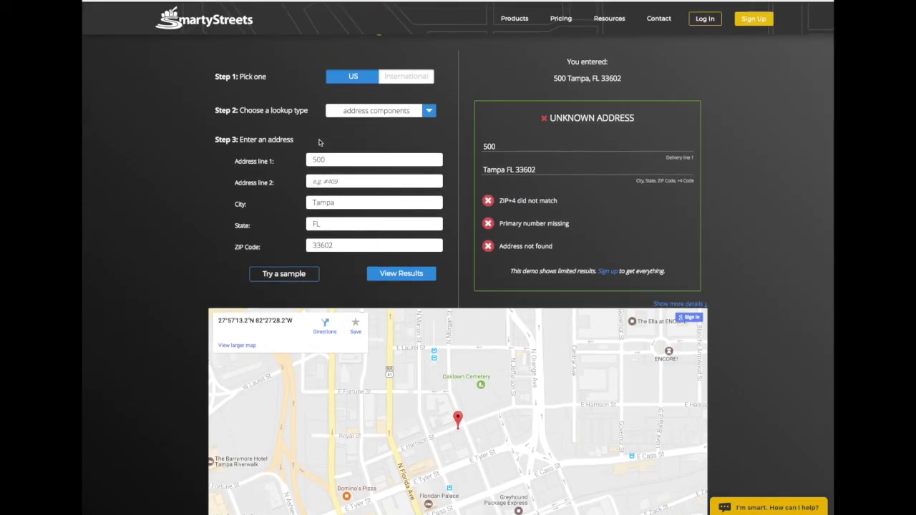
pyautogui.click(388, 275)
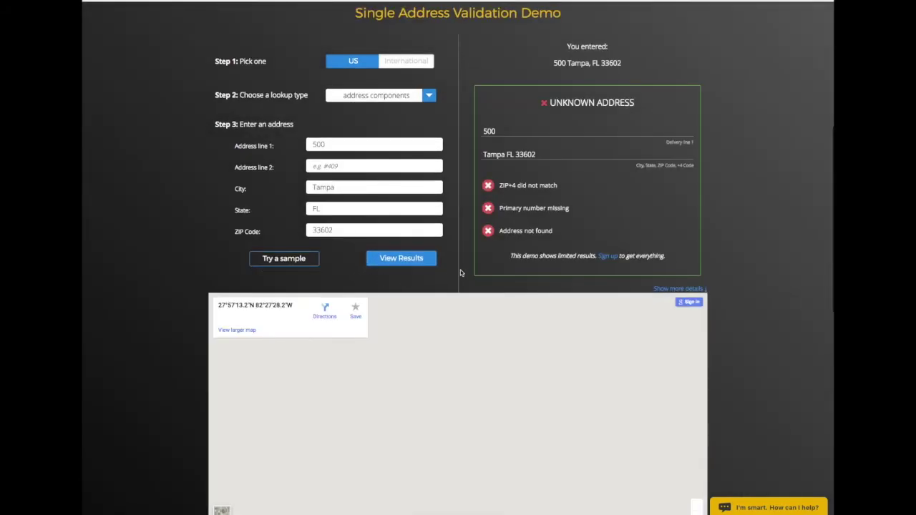
pyautogui.moveTo(569, 237); pyautogui.dragTo(491, 186)
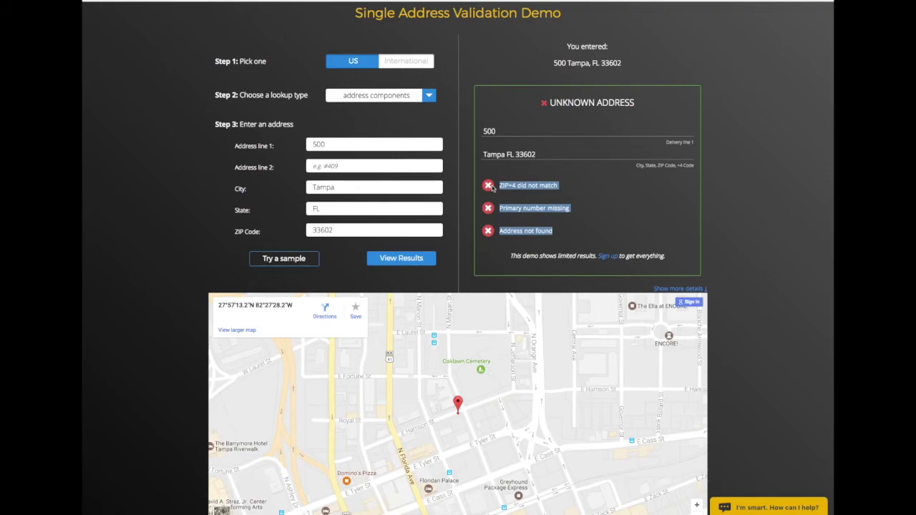
# Step: Change order #1021's shipping address suffix from 'St' to 'Street' and apply
pyautogui.click(166, 1)
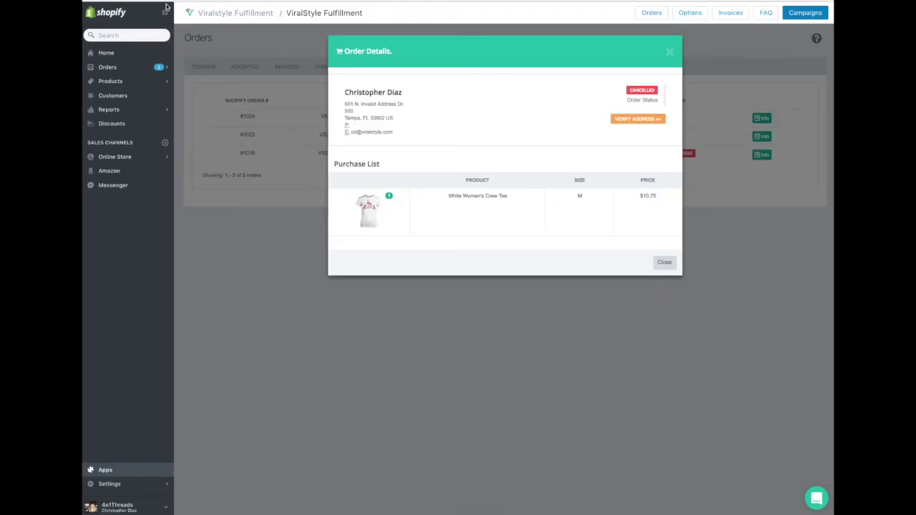
pyautogui.click(117, 68)
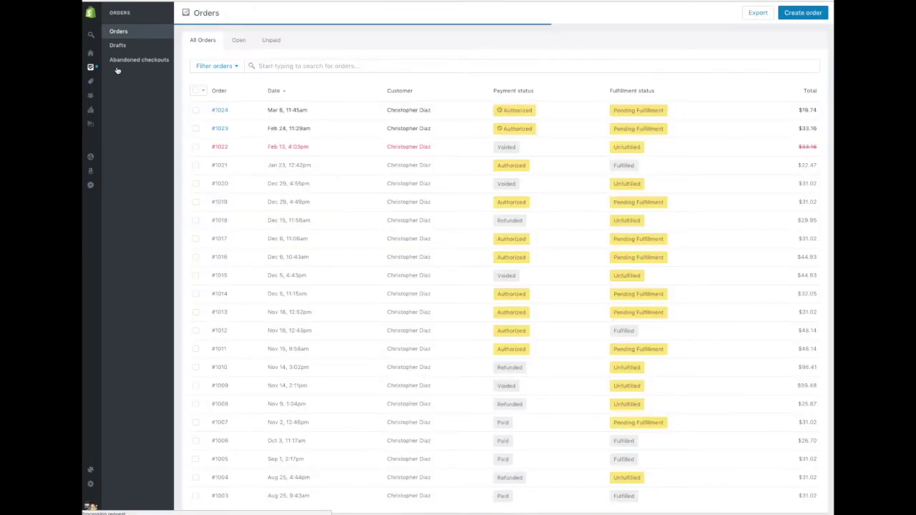
pyautogui.click(219, 166)
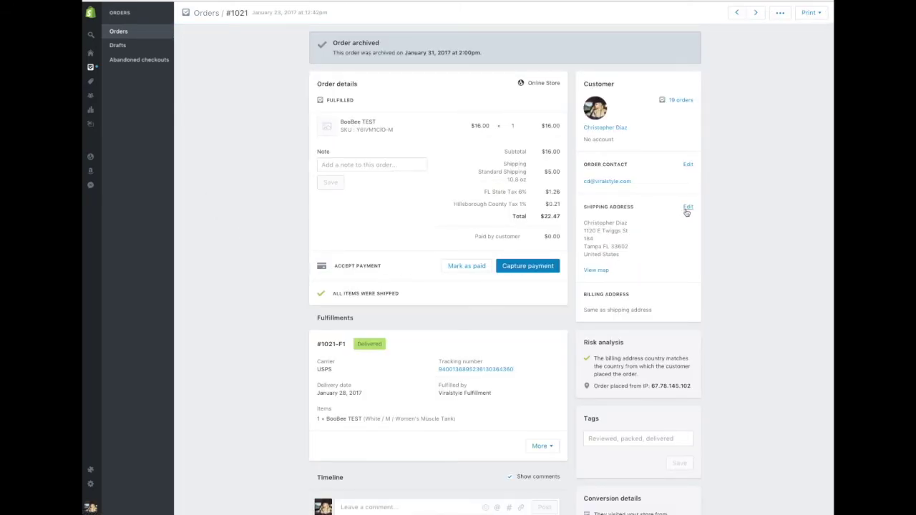
pyautogui.click(688, 208)
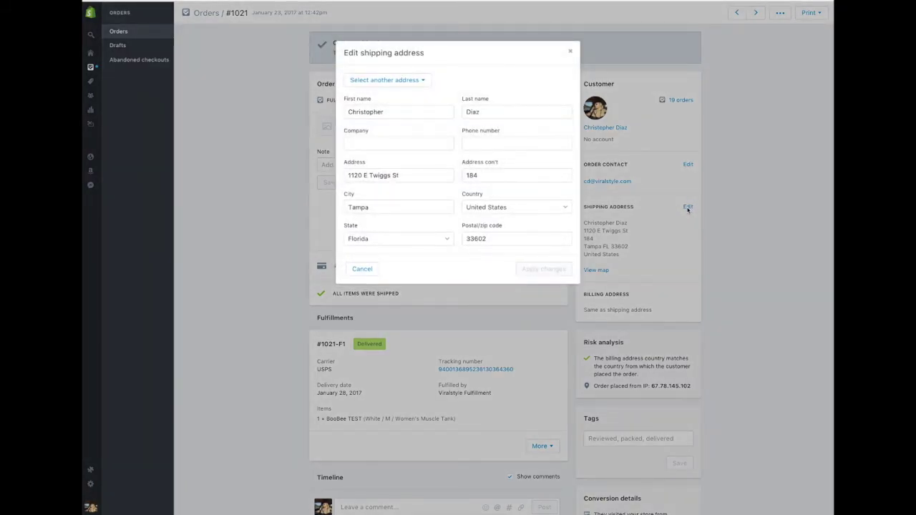
pyautogui.click(402, 175)
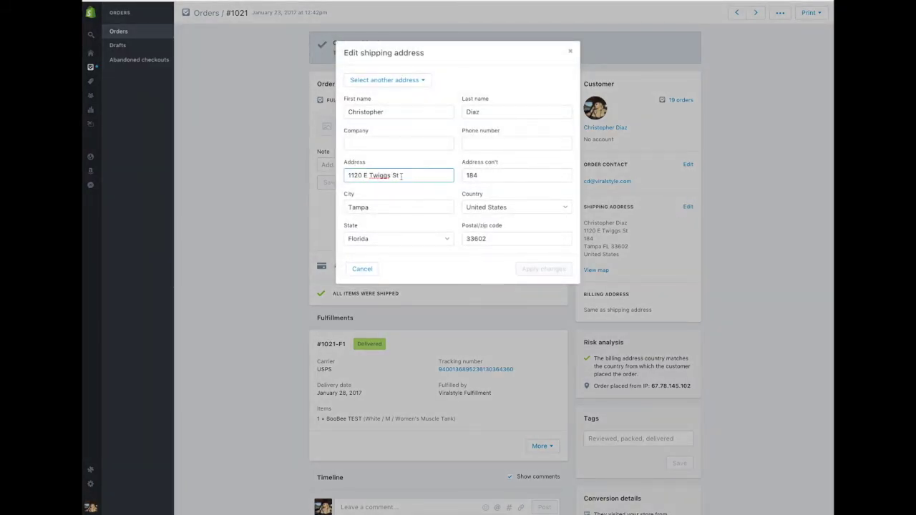
pyautogui.write('reet')
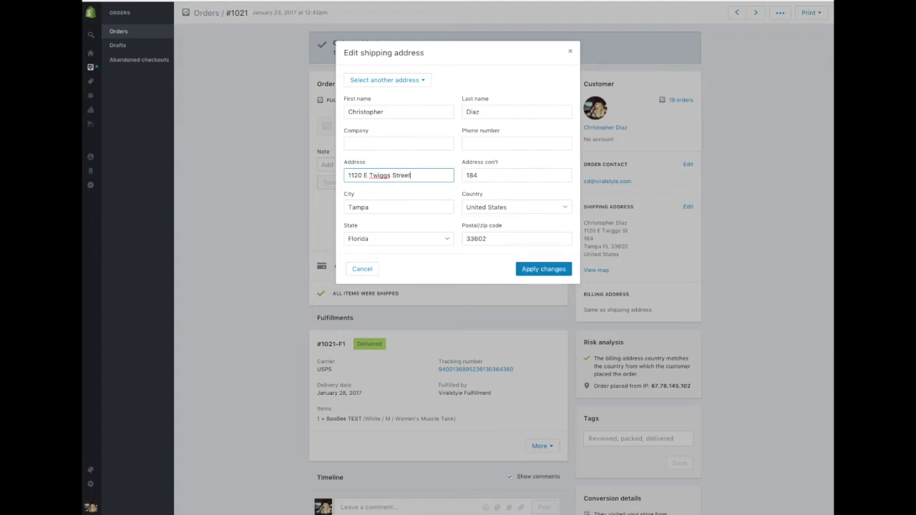
pyautogui.click(531, 270)
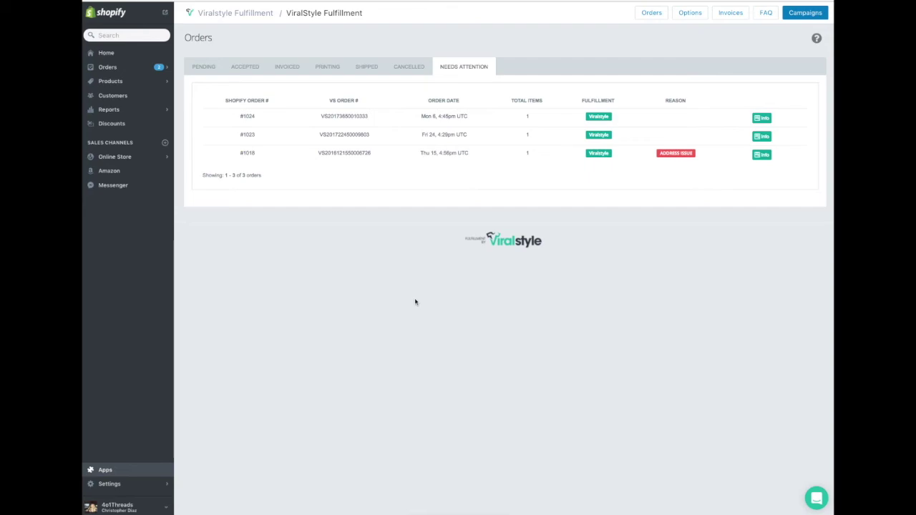
# Step: Reopen order #1021 and review its timeline for the shipping address update
pyautogui.click(123, 70)
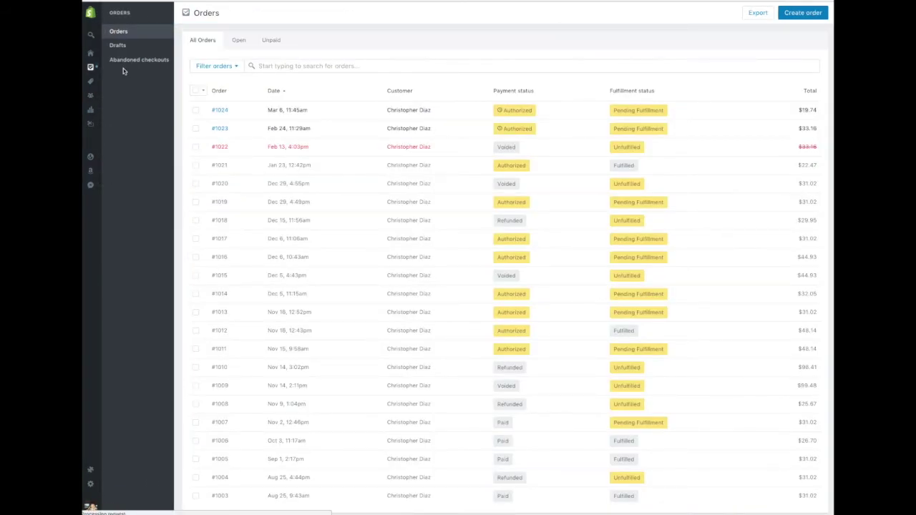
pyautogui.click(220, 165)
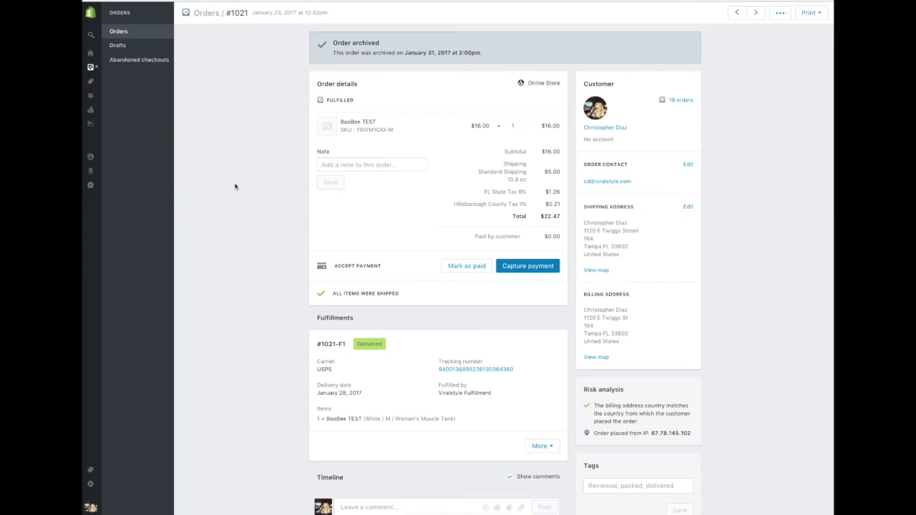
pyautogui.scroll(-5, 250, 188)
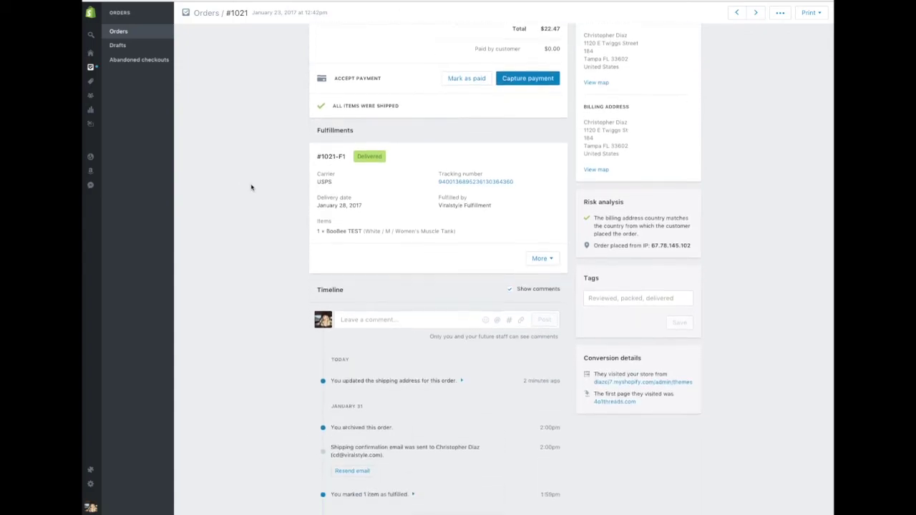
pyautogui.scroll(-1, 250, 188)
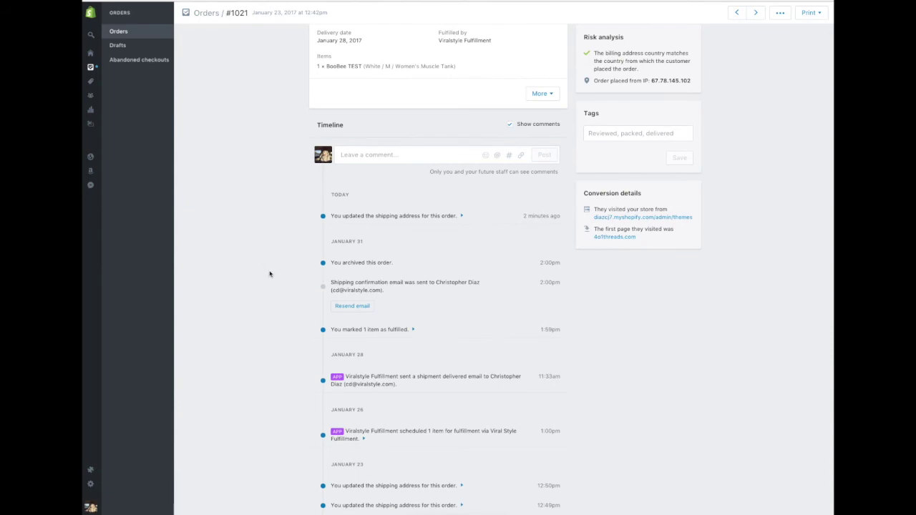
pyautogui.scroll(-2, 269, 273)
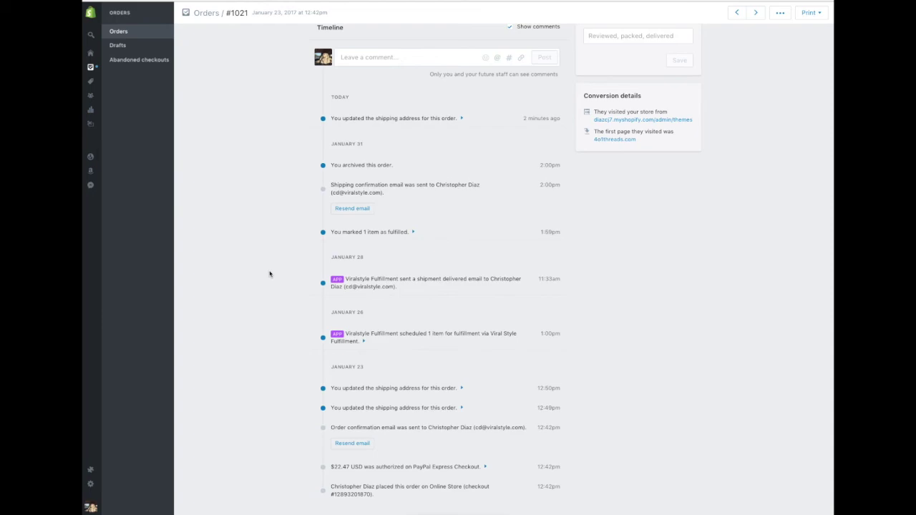
pyautogui.scroll(5, 269, 273)
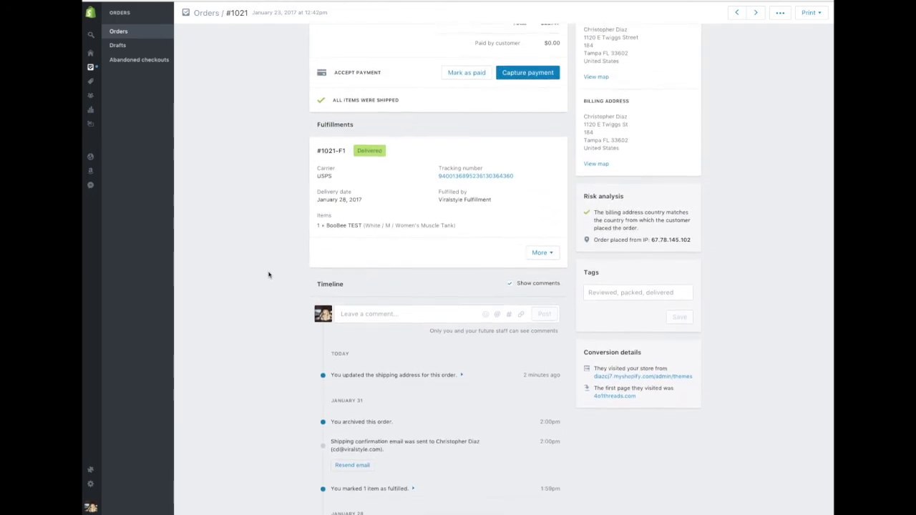
pyautogui.scroll(1, 269, 275)
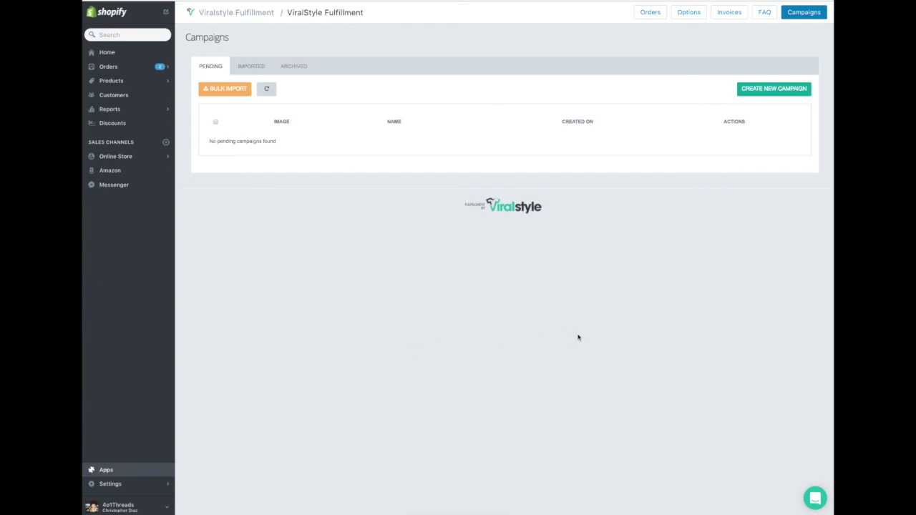
# Step: Open the support chat, view New Conversation and the latest conversation, then return to Conversations
pyautogui.click(816, 500)
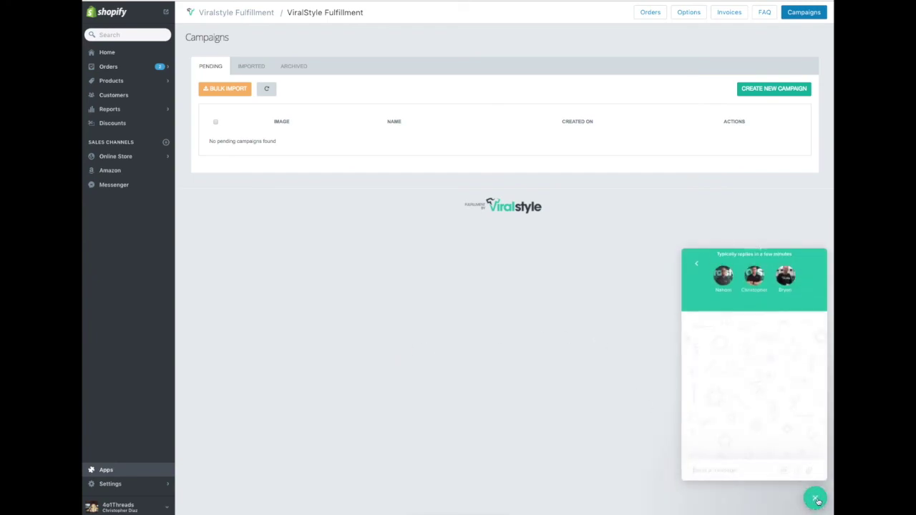
pyautogui.click(696, 264)
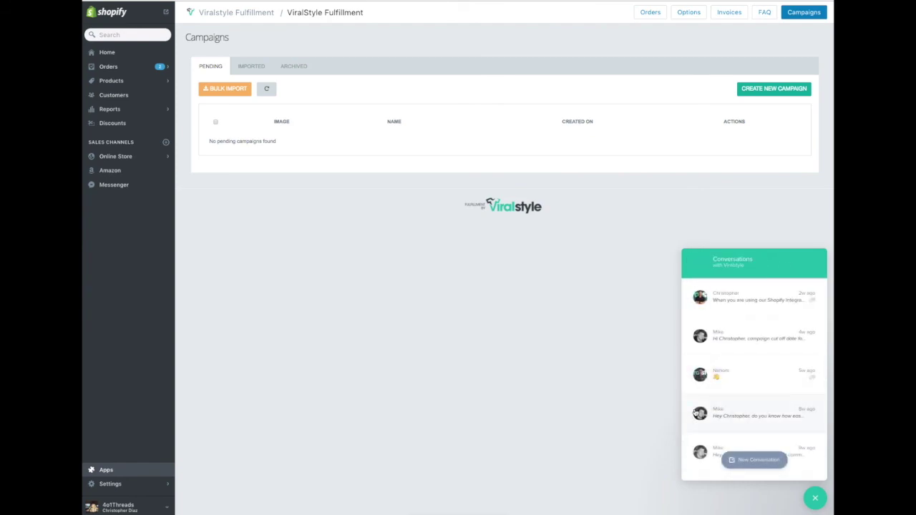
pyautogui.click(748, 461)
pyautogui.click(696, 264)
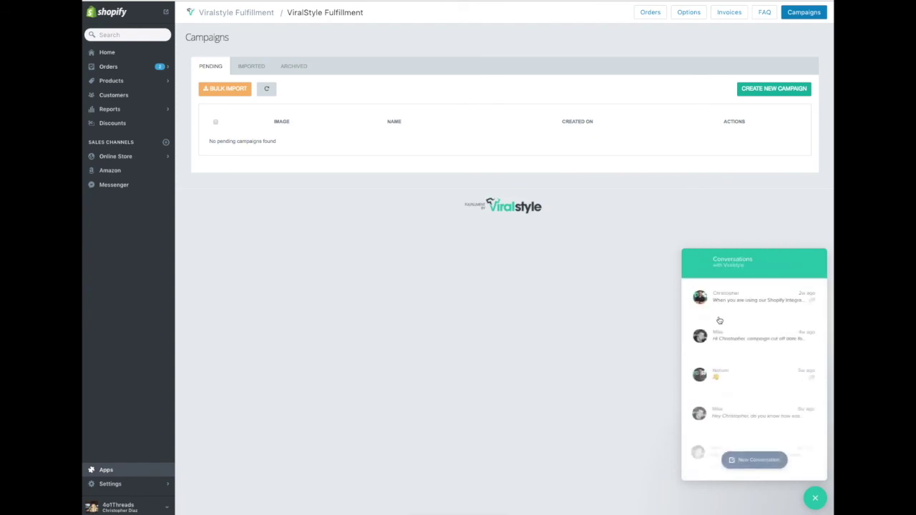
pyautogui.click(735, 306)
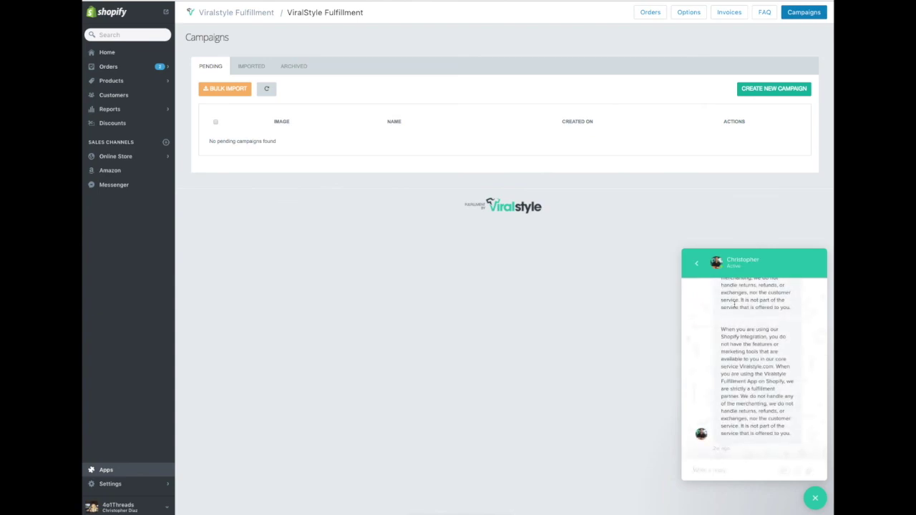
pyautogui.click(695, 266)
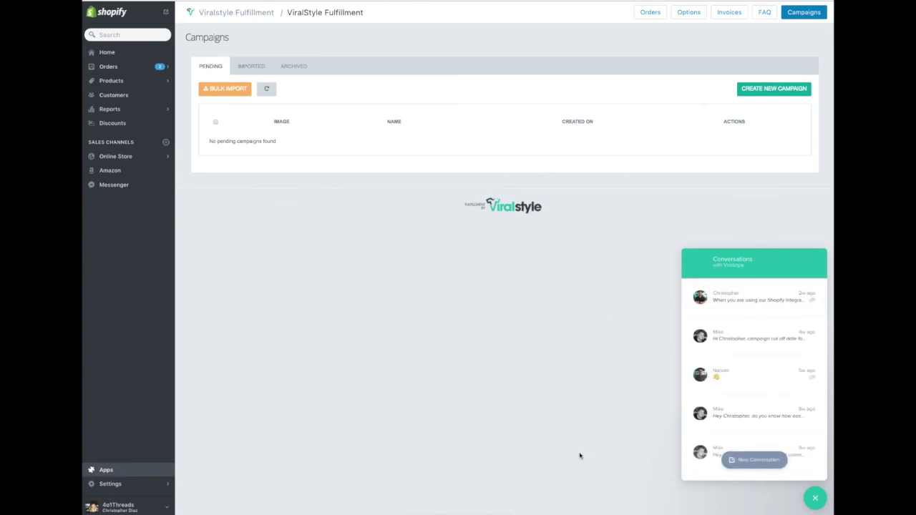